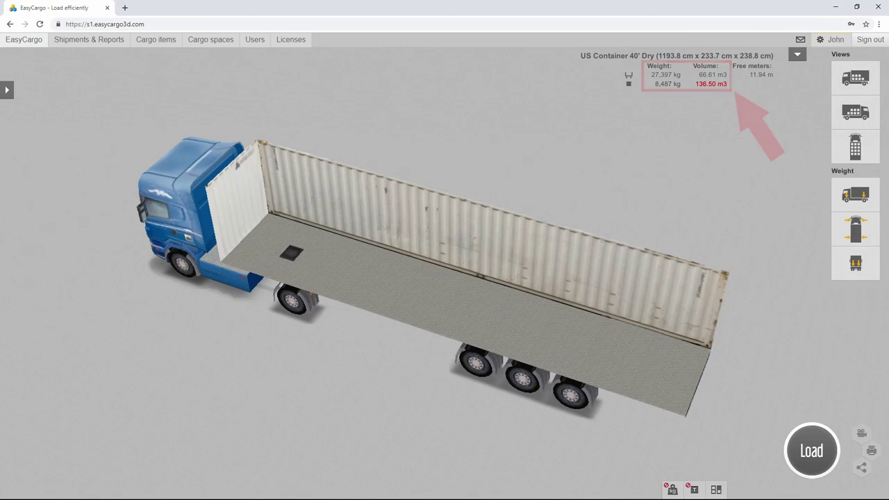
Show the cargo-space list and toggle the truck and semitrailer type filters off again
left_click(797, 57)
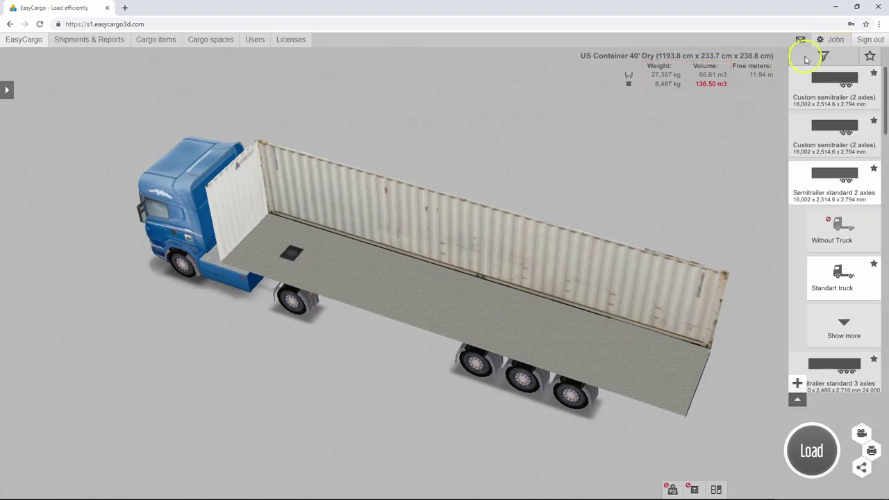
left_click(824, 57)
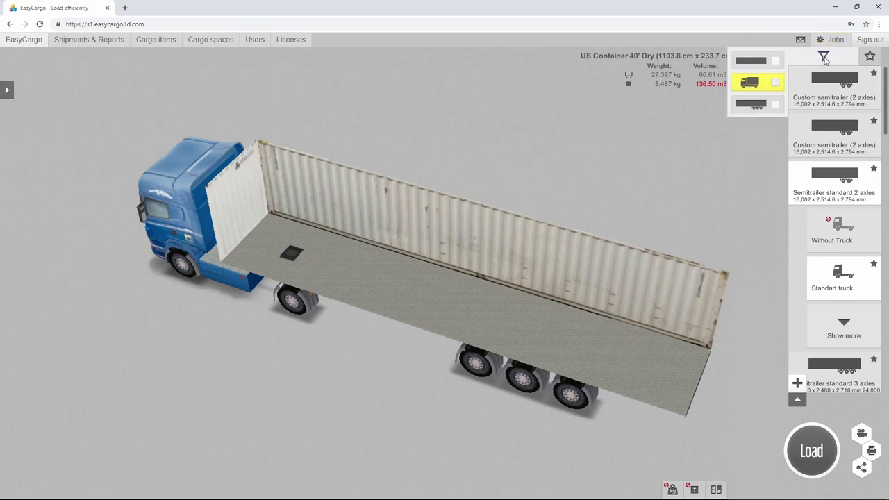
left_click(775, 82)
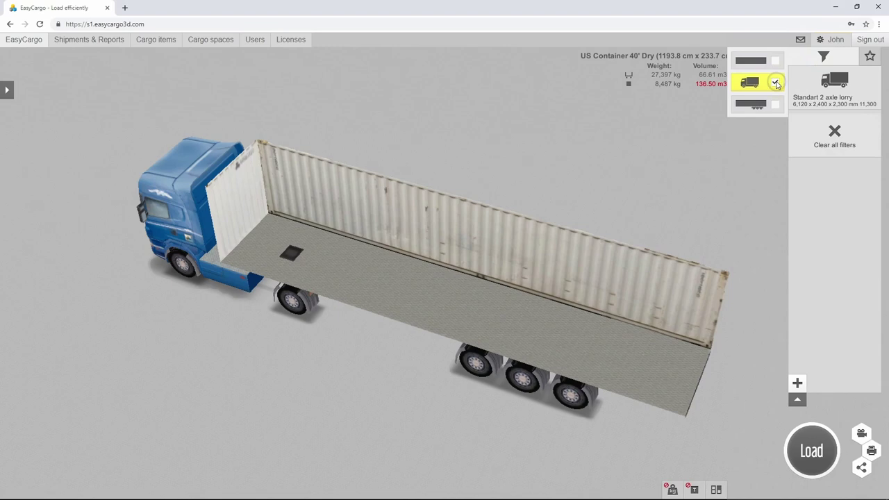
left_click(776, 104)
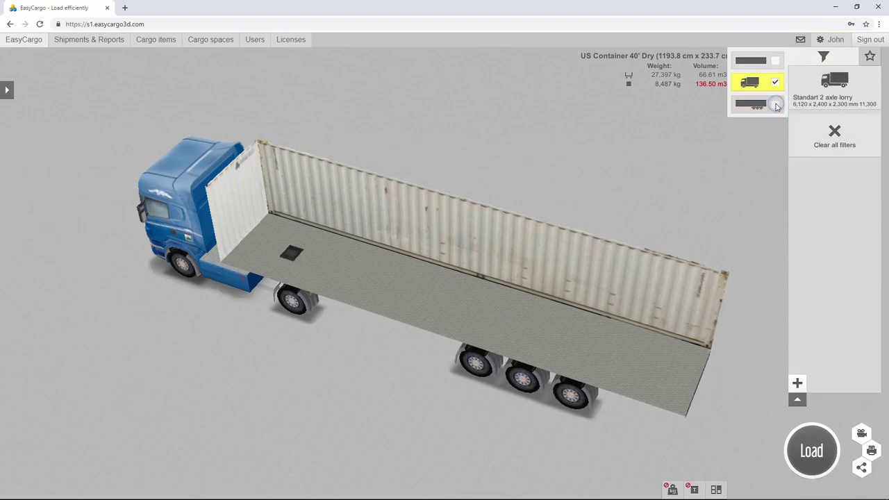
left_click(829, 137)
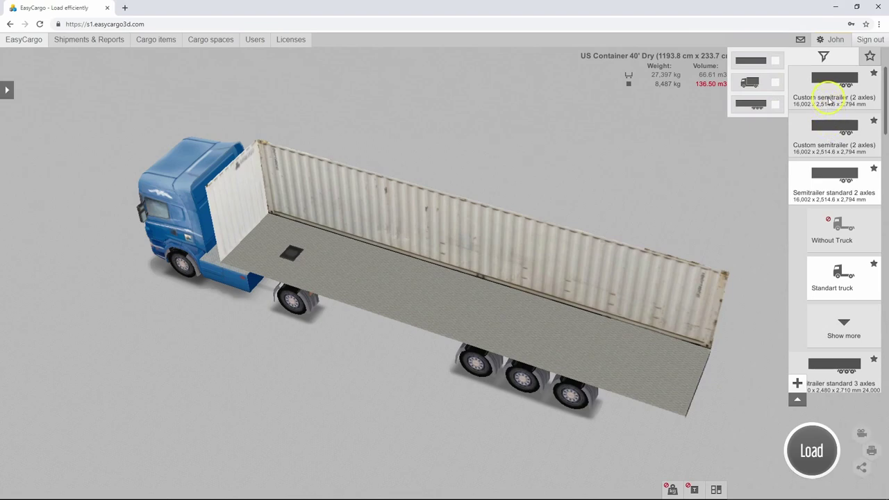
Load the Custom semitrailer (2 axles), star Container 20', and show only favourites
left_click(829, 104)
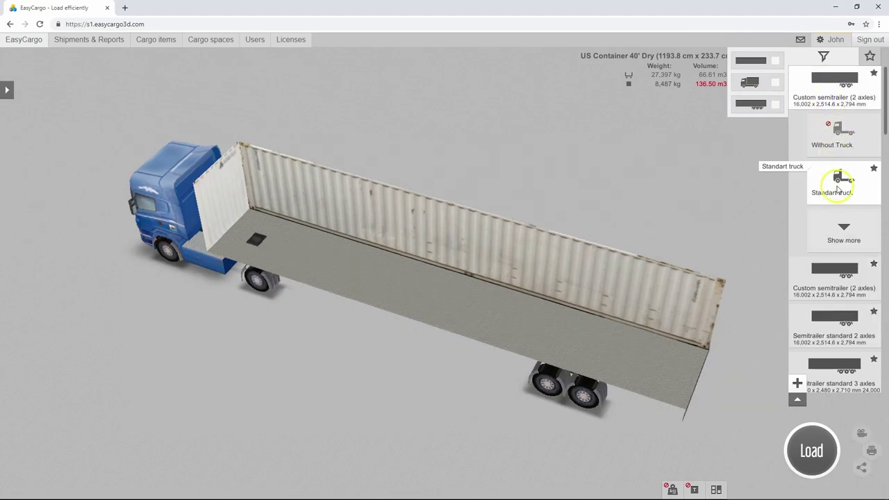
left_click(842, 215)
scroll(839, 226, "down", 1)
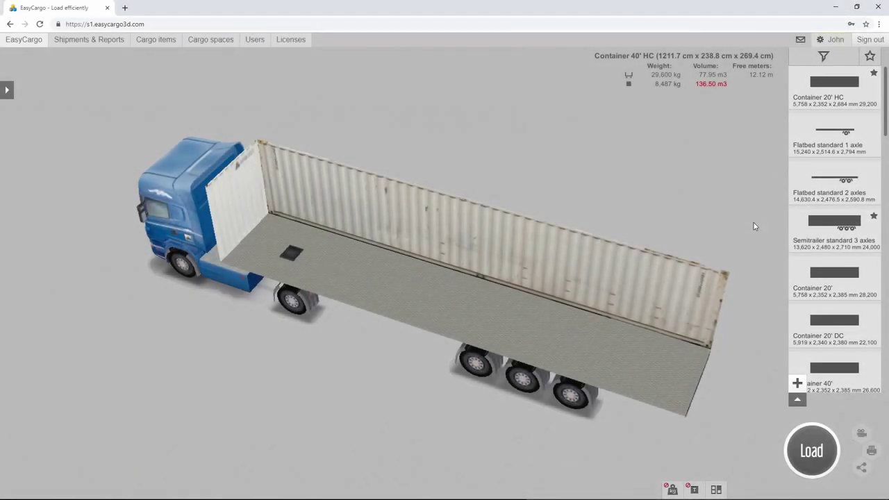
left_click(874, 265)
left_click(869, 57)
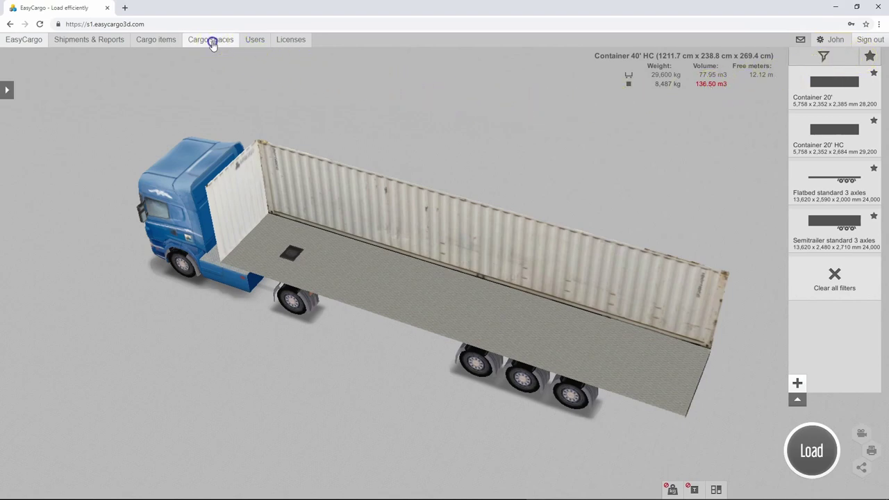
Open the Cargo spaces table and filter it by the name 'semitrailer'
left_click(213, 40)
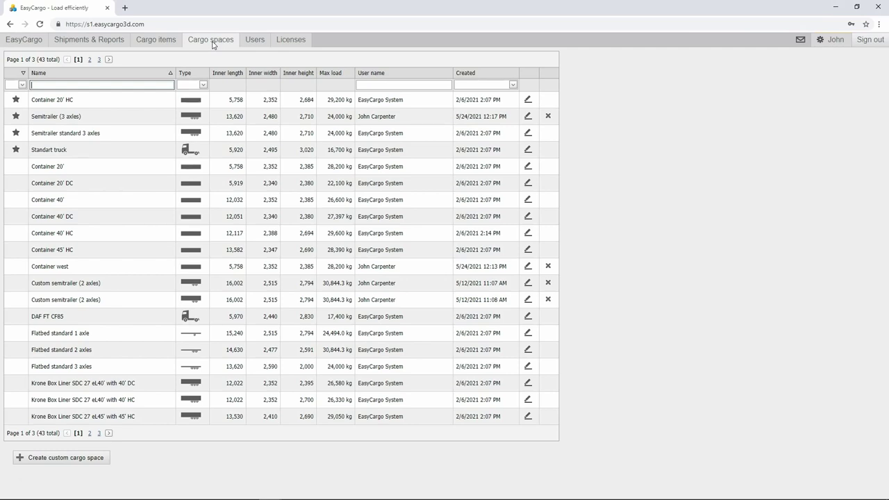
left_click(23, 84)
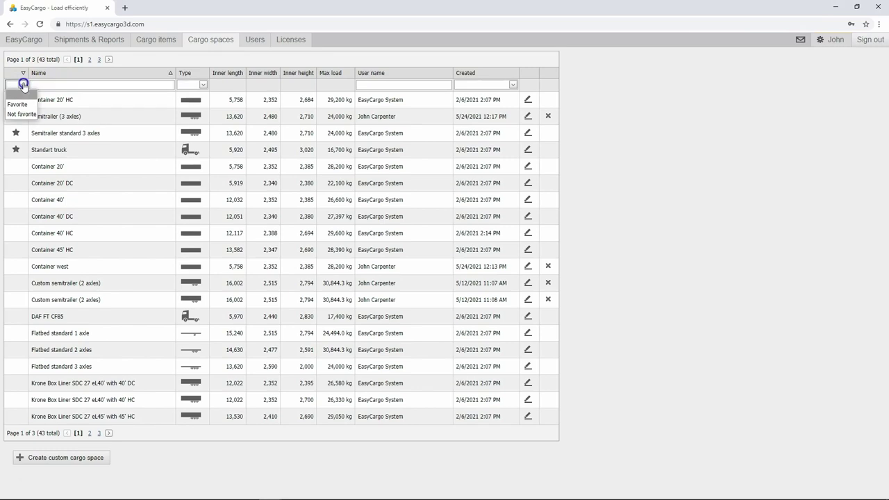
left_click(23, 84)
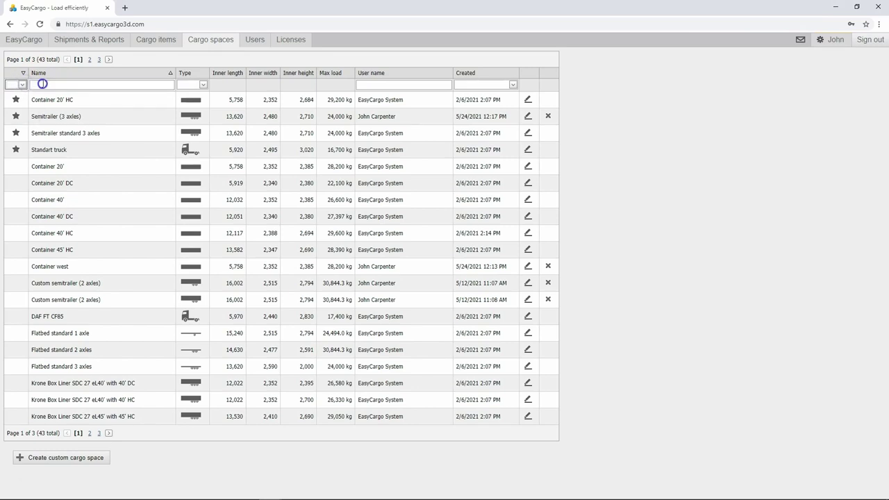
left_click(42, 84)
type("se")
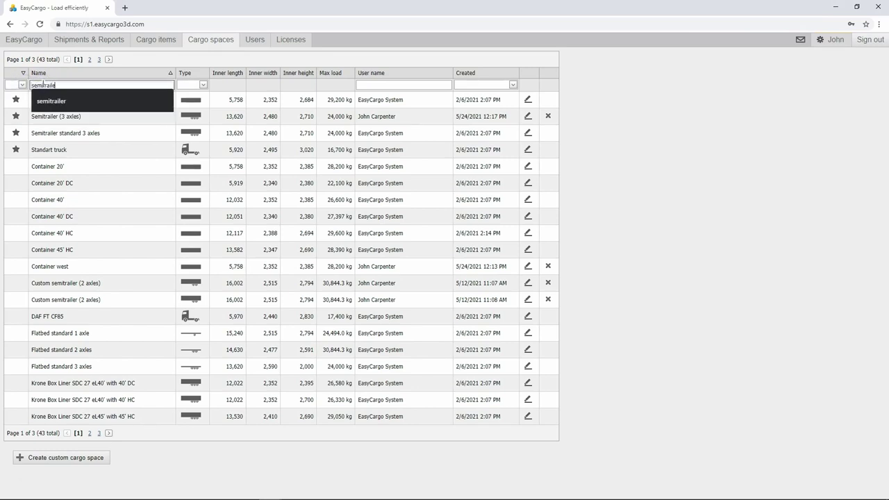
type("mitraile")
left_click(51, 101)
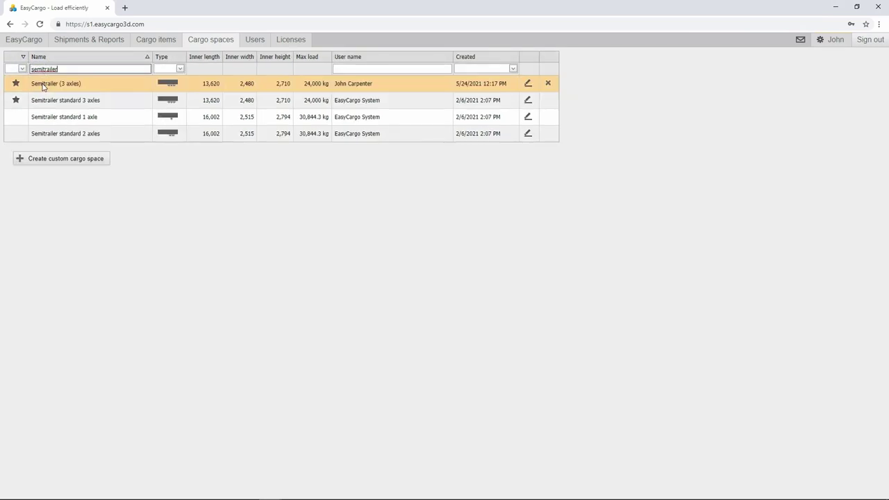
Browse the Type filter options and close it without choosing a type
left_click(180, 69)
scroll(184, 118, "down", 2)
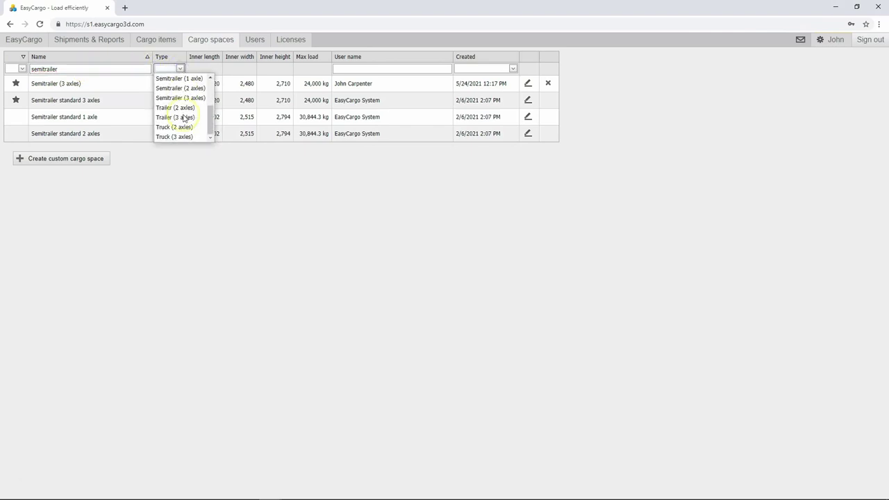
scroll(184, 118, "up", 3)
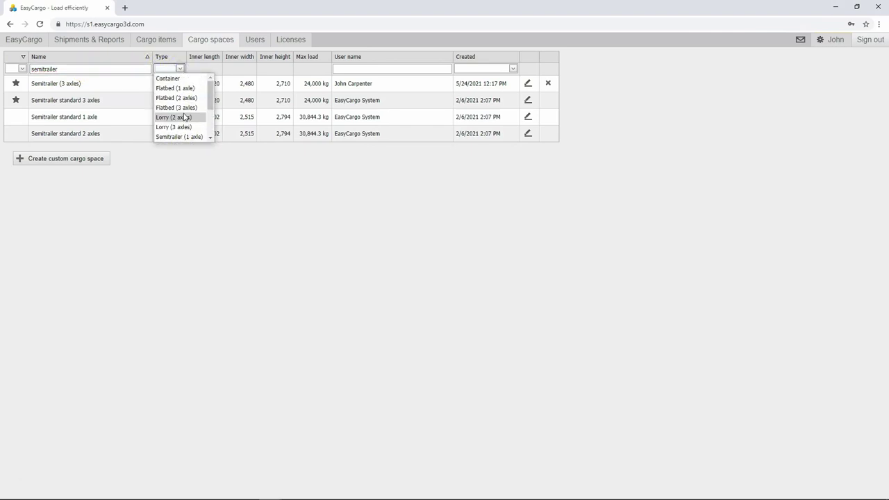
left_click(182, 69)
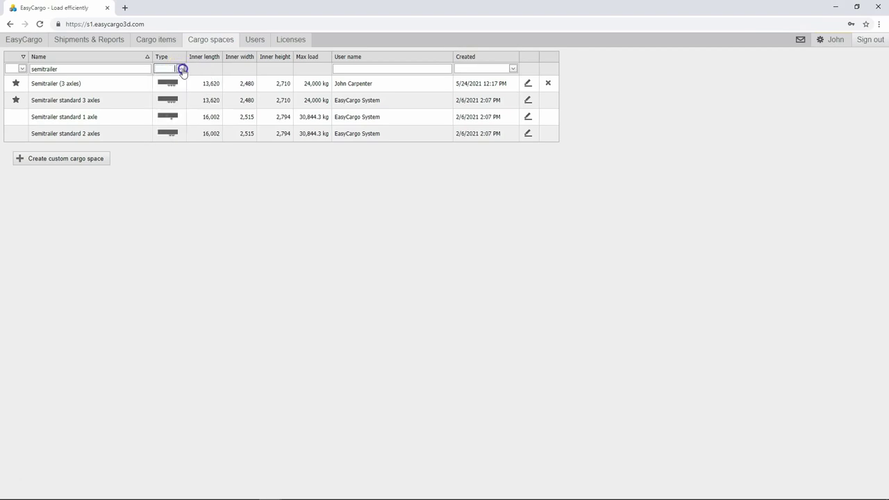
Browse the Created date filter back to May 2021 and the previous decade, then close it
left_click(512, 70)
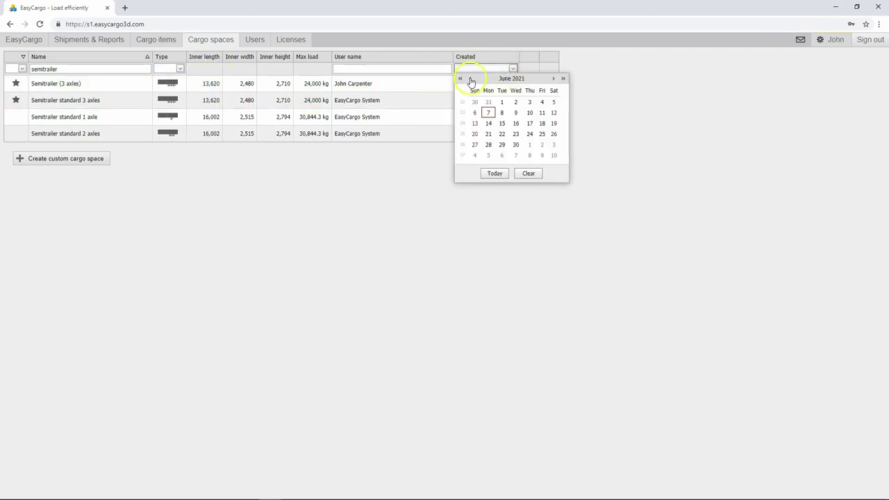
left_click(471, 79)
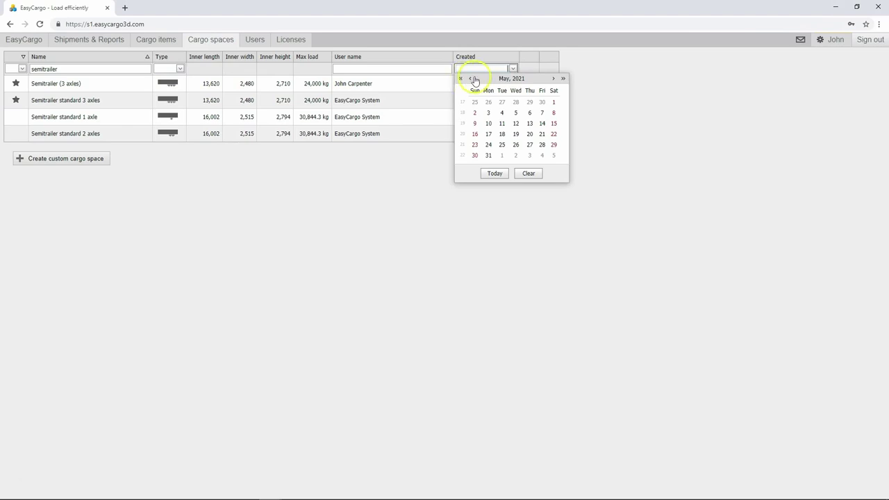
left_click(505, 78)
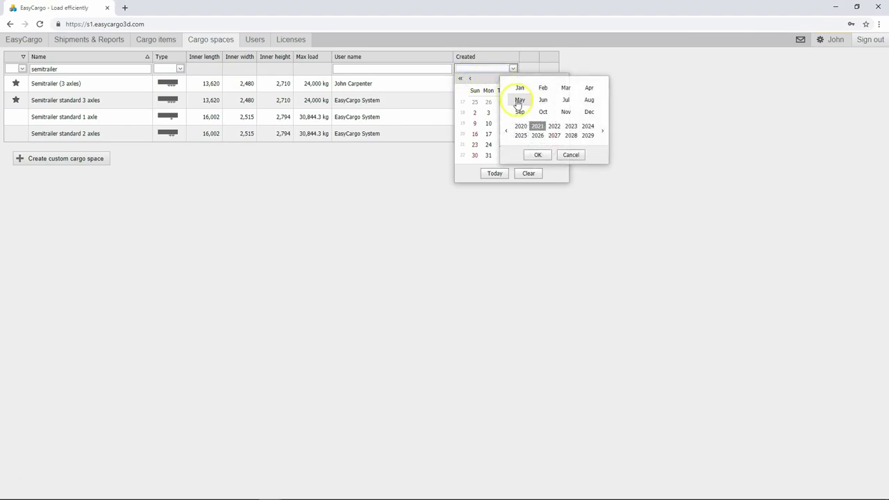
left_click(506, 130)
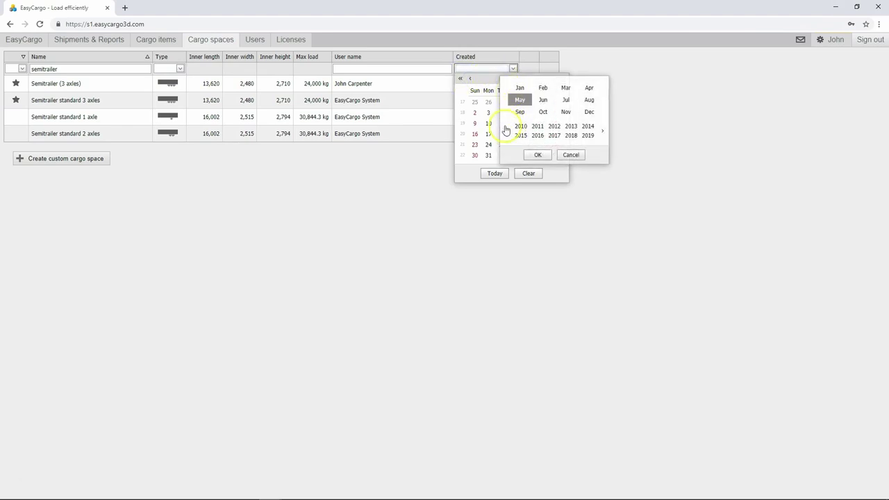
left_click(417, 68)
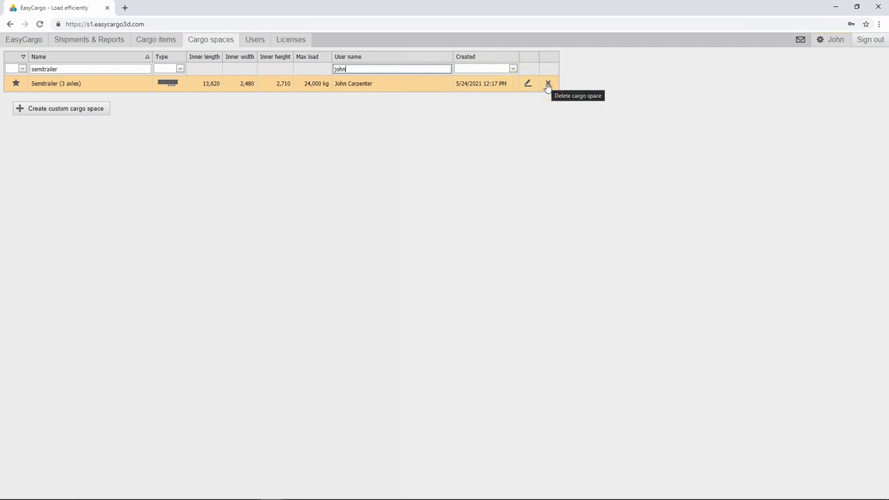
mouse_move(796, 61)
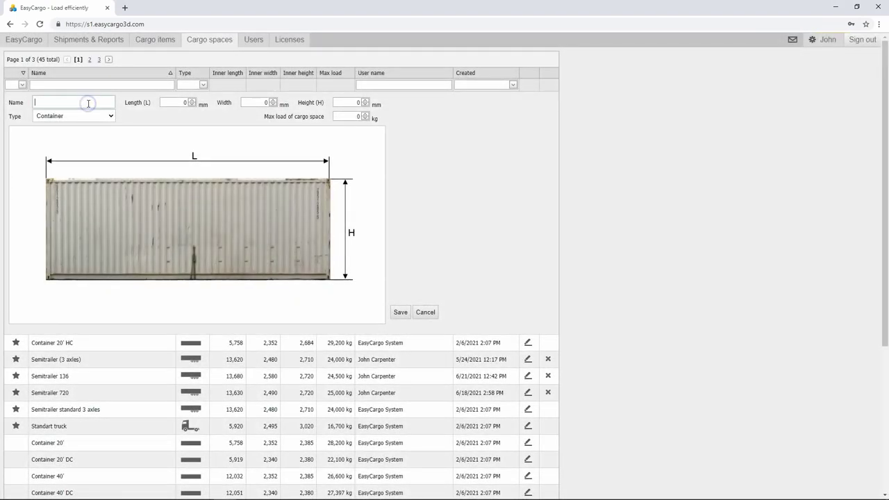
Name the new cargo space 'Semitrailer 135' with type Semitrailer (3 axles)
type("Semitrailer 135")
left_click(85, 116)
left_click(87, 186)
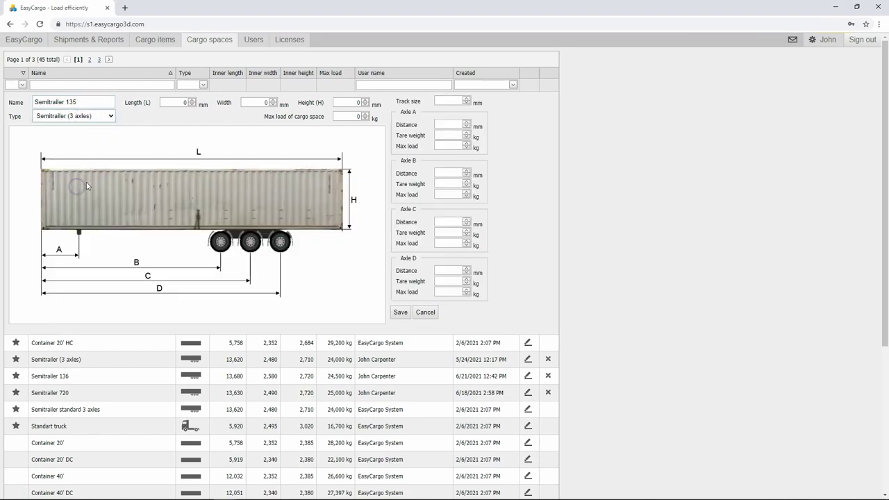
Enter inner size 13620 × 2480 × 2710 mm, max load 24000 kg, track size 2050 mm
left_click(176, 102)
type("136")
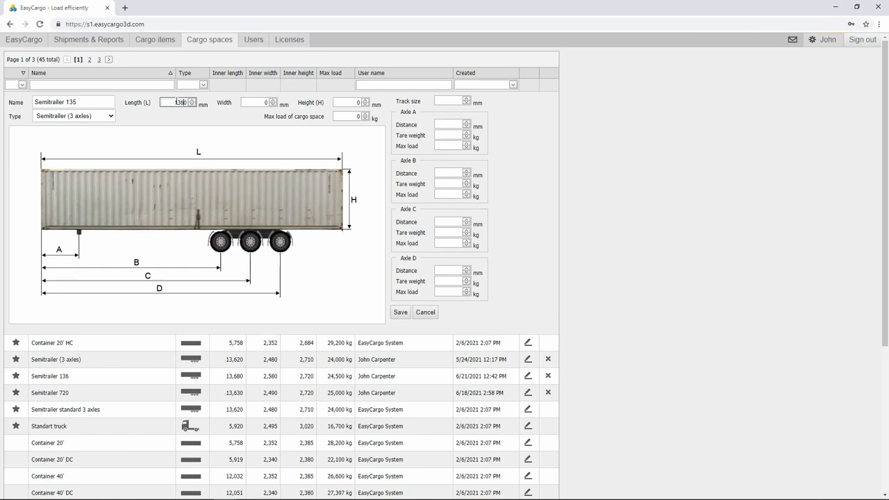
type("20")
left_click(258, 108)
type("2480")
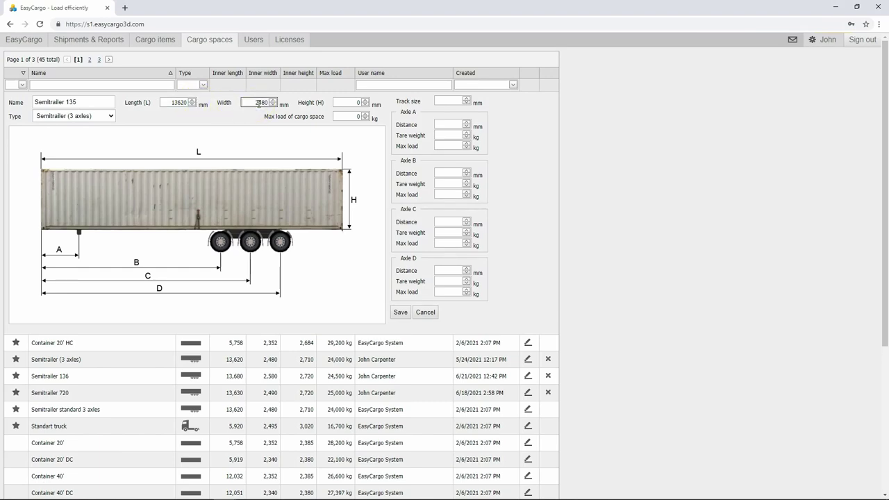
left_click(336, 103)
type("271")
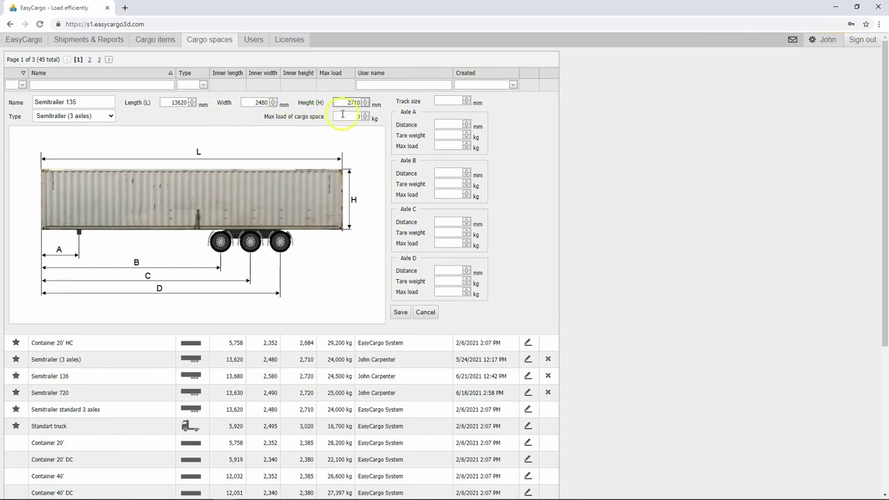
left_click(342, 116)
type("20")
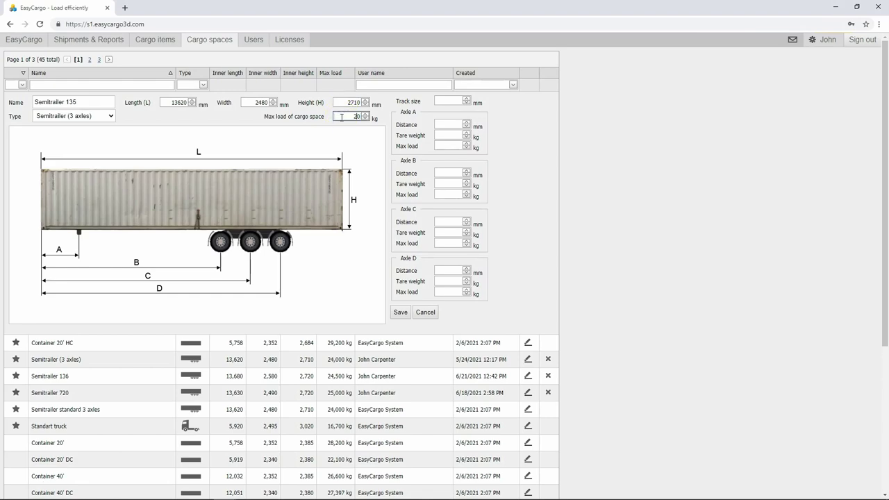
type("000")
left_click(448, 102)
type("2050")
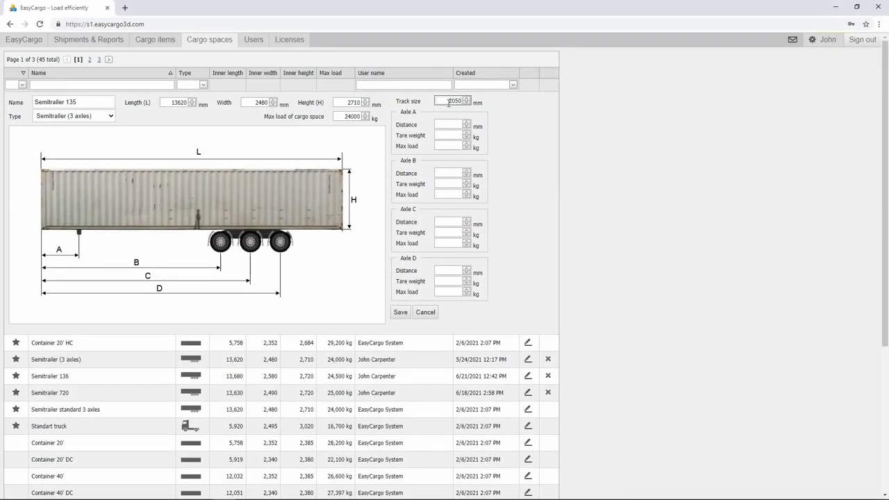
Enter axle A max load 1200 and axle B distance 7985, tare 2004, max load 10000
left_click(442, 122)
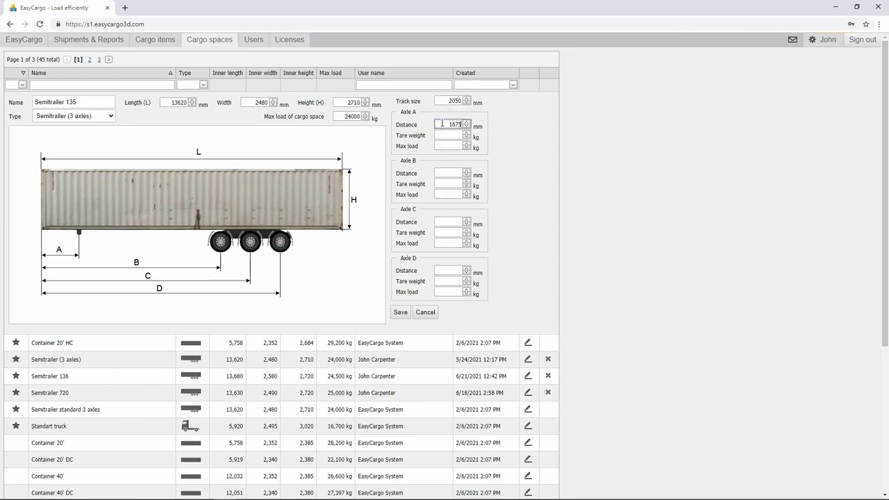
left_click(443, 134)
left_click(443, 144)
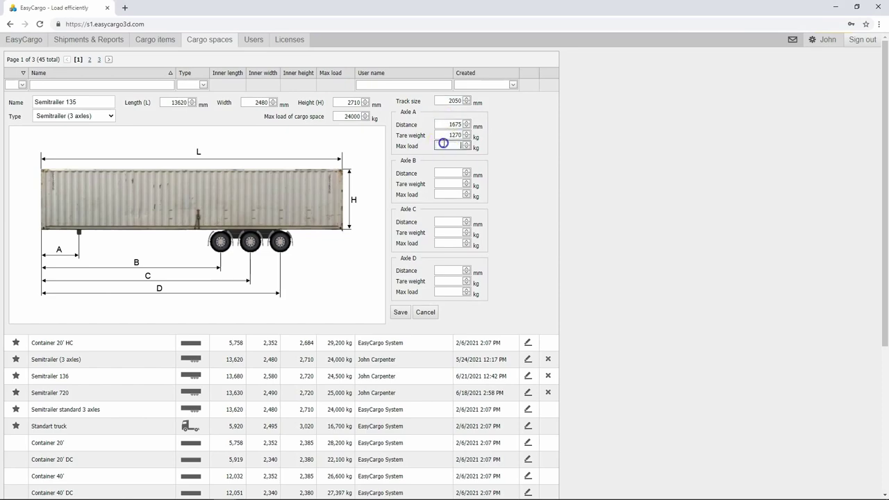
type("12000")
left_click(444, 173)
type("7985")
left_click(444, 184)
type("2004")
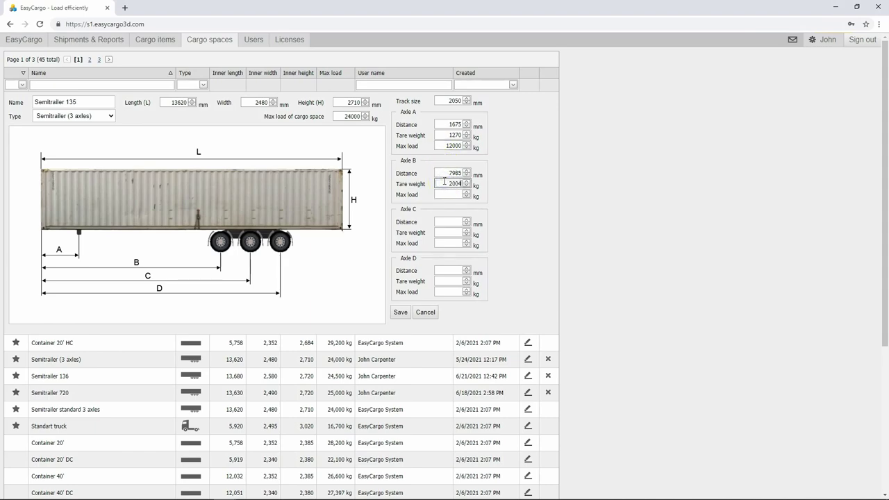
left_click(443, 193)
type("10000")
Enter axle C (929, 18, 10000) and axle D (10605, 1416) values, then save Semitrailer 135
left_click(445, 220)
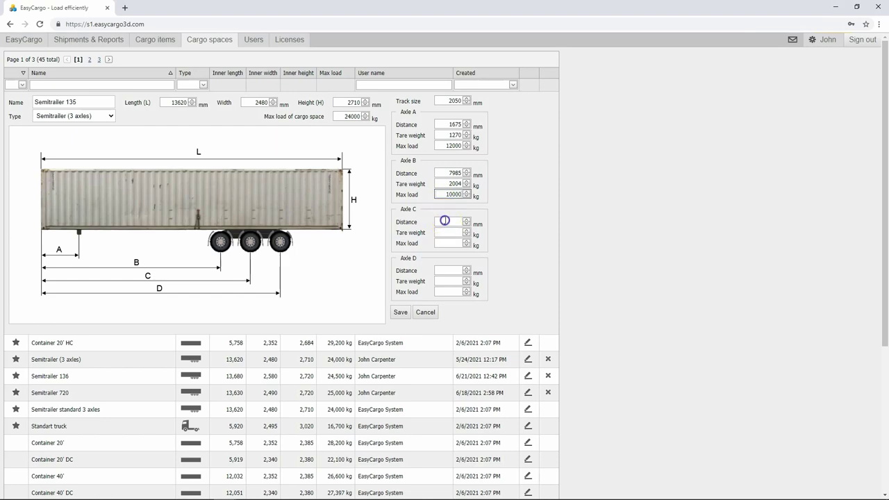
type("9295")
left_click(446, 232)
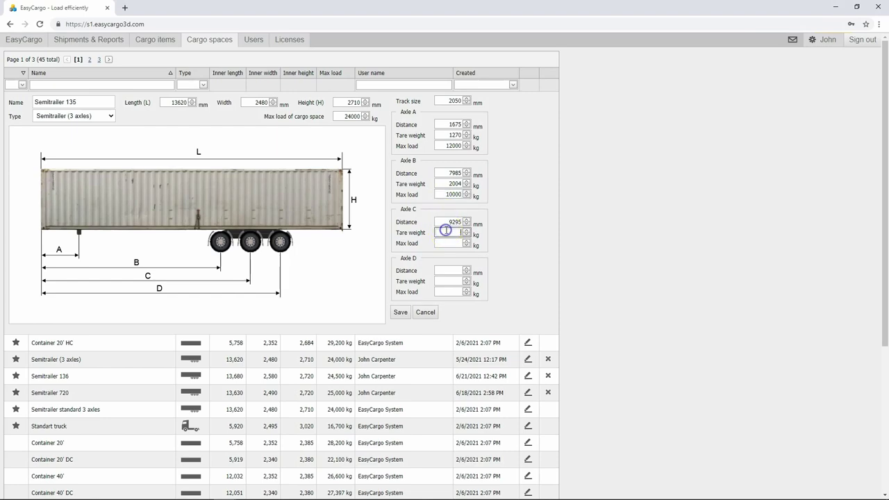
type("1860")
left_click(443, 243)
type("100")
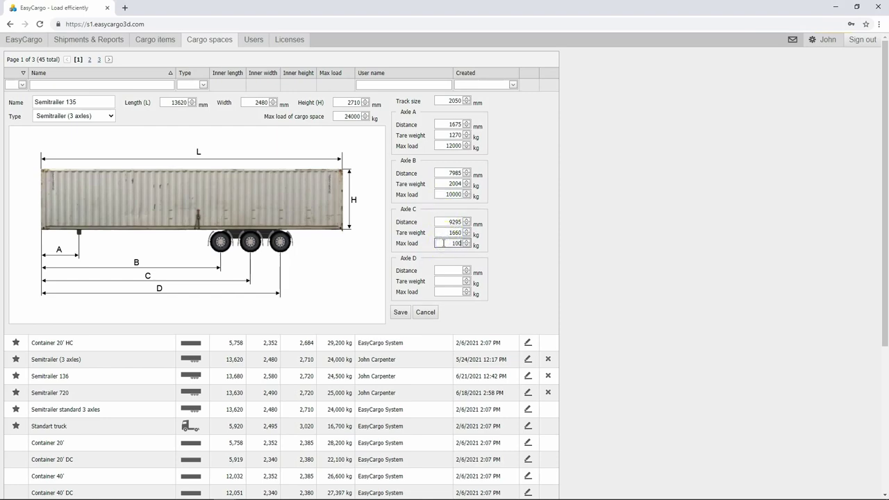
type("00")
left_click(444, 271)
type("1060")
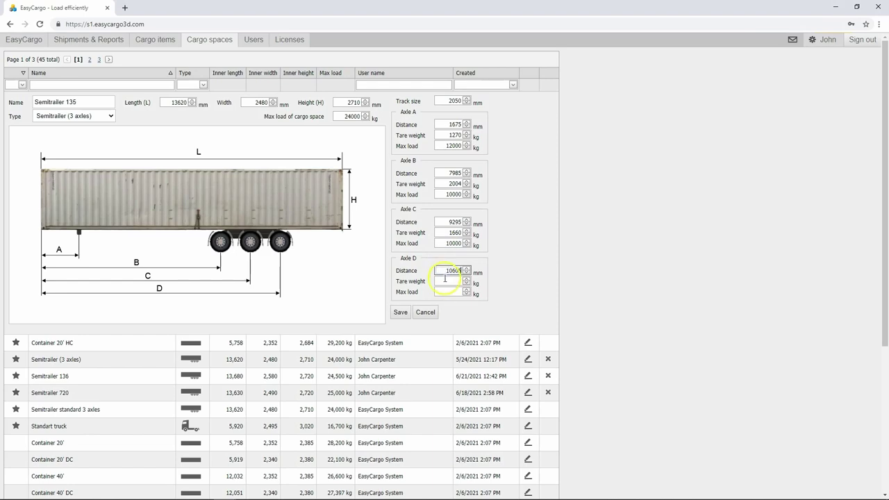
type("5")
left_click(446, 279)
type("1416")
left_click(444, 290)
type("10000")
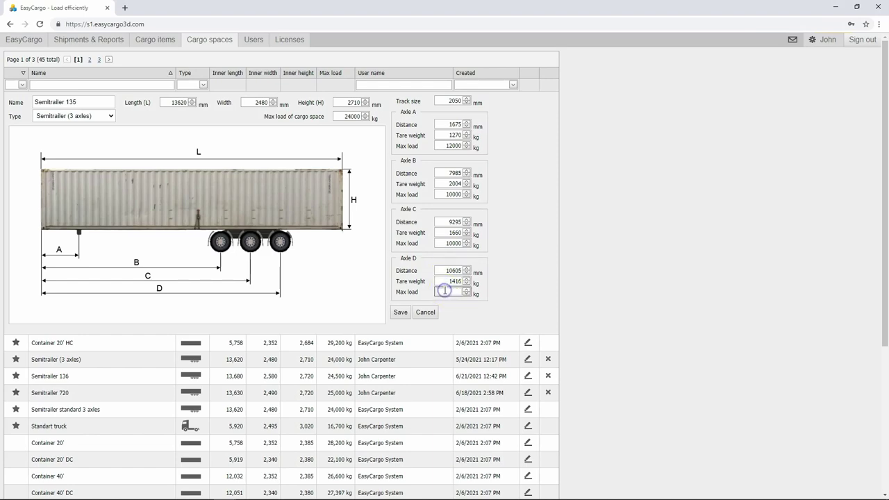
left_click(401, 311)
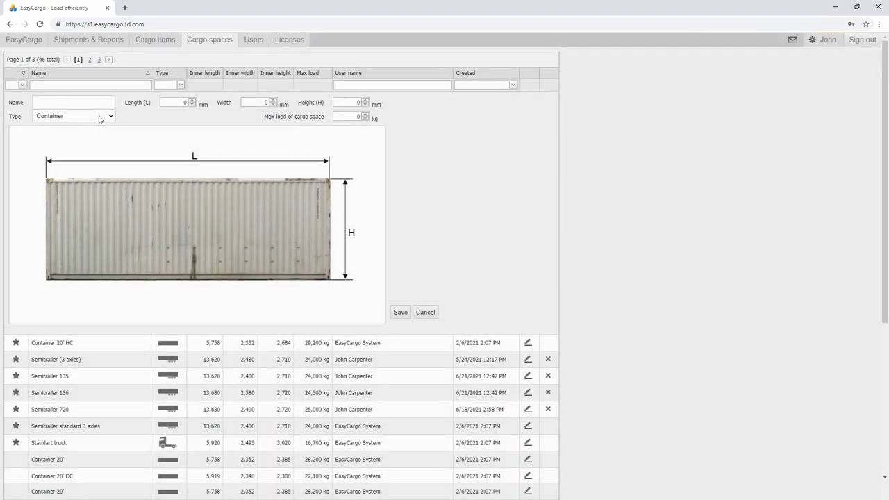
left_click(99, 116)
Switch the new cargo space's type to Lorry (3 axles), then Semitrailer (2 axles)
key("Down")
key("Down")
key("Return")
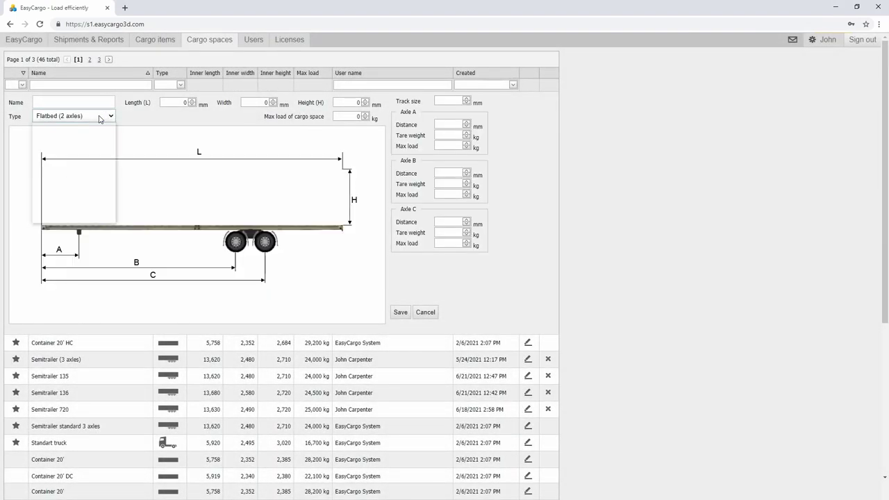
left_click(99, 117)
key("Down")
key("Down")
key("Down")
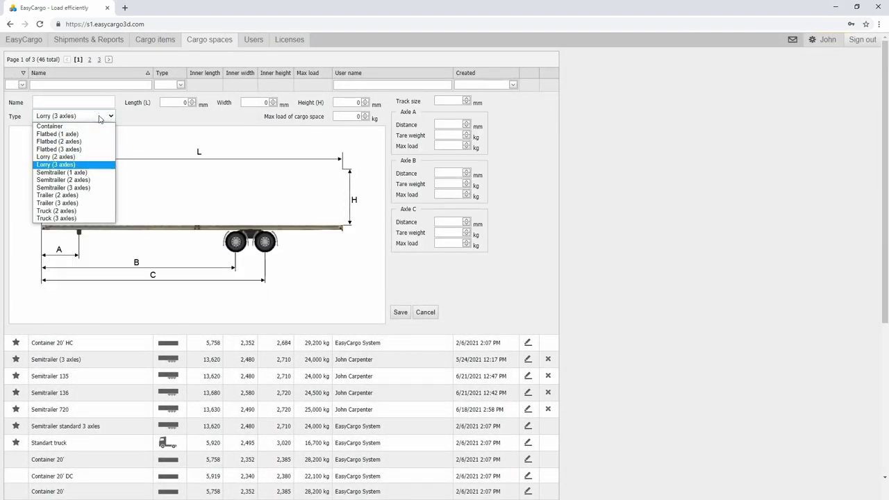
key("Return")
left_click(98, 117)
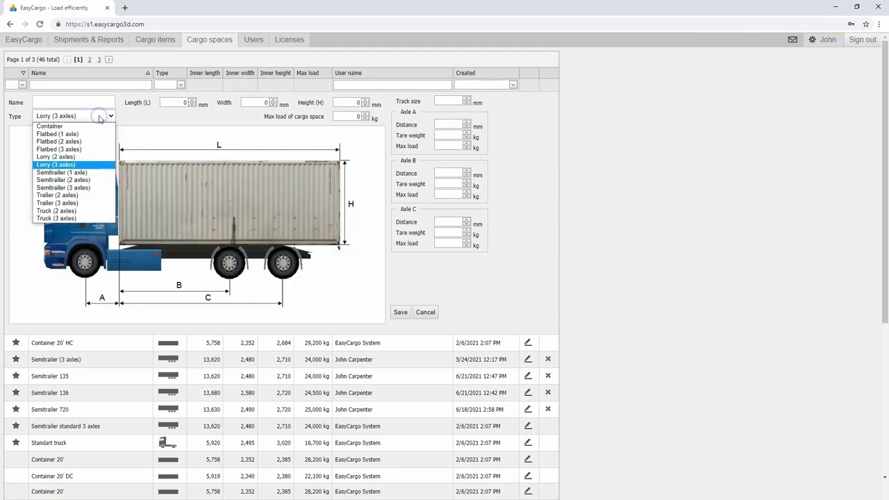
key("Down")
key("Down")
key("Return")
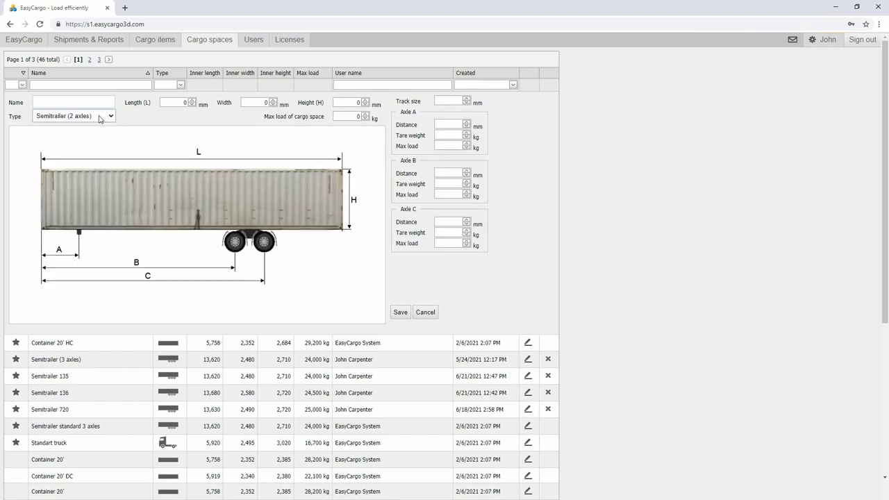
Switch the type to Trailer (3 axles), then settle on Truck (2 axles)
left_click(99, 117)
key("Down")
key("Down")
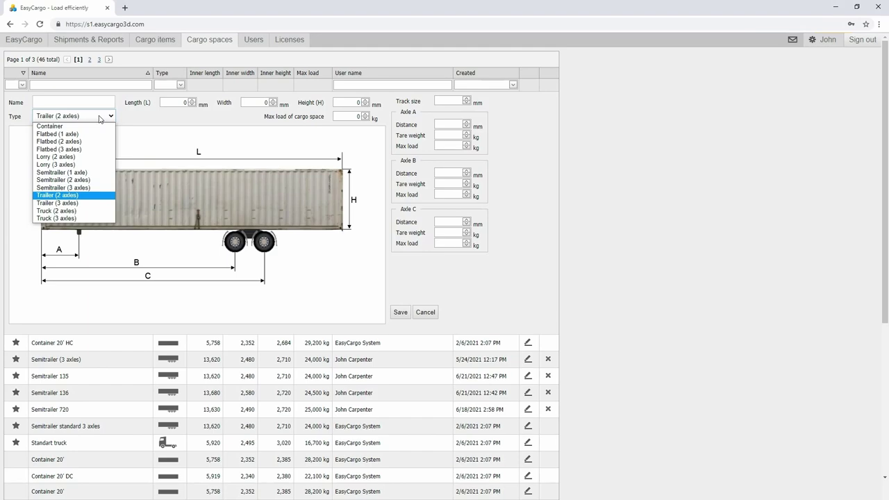
key("Down")
key("Return")
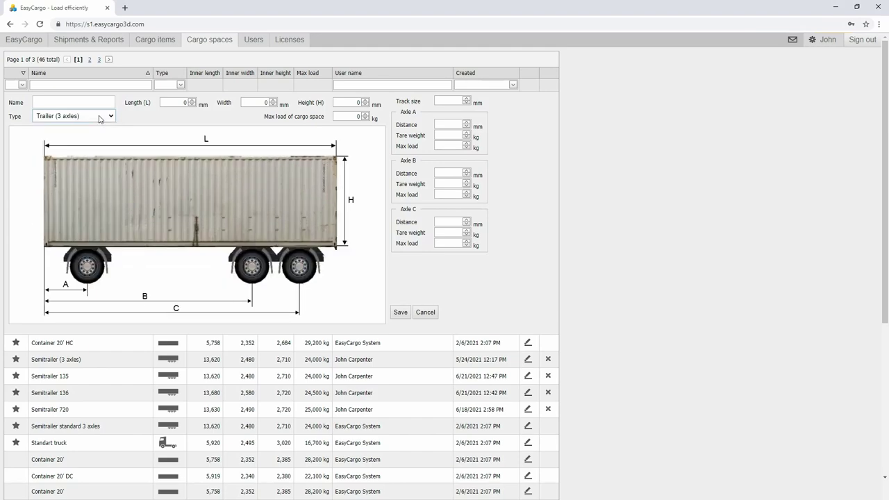
left_click(98, 117)
key("Down")
key("Return")
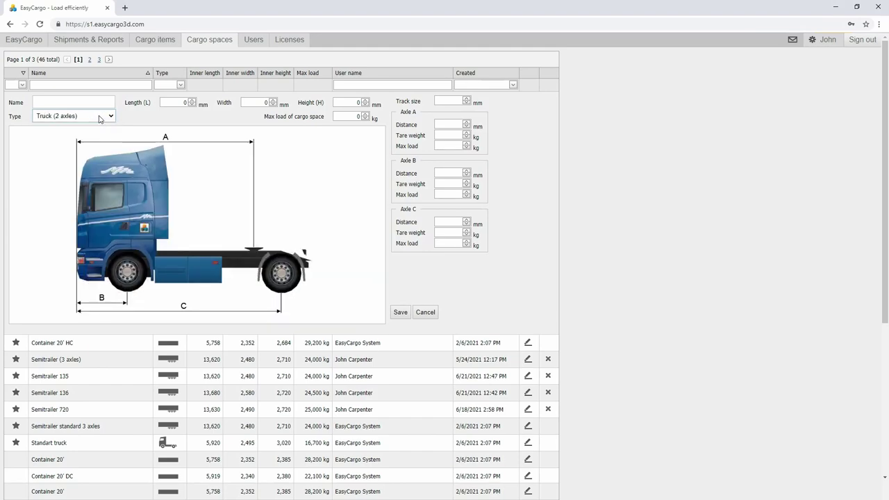